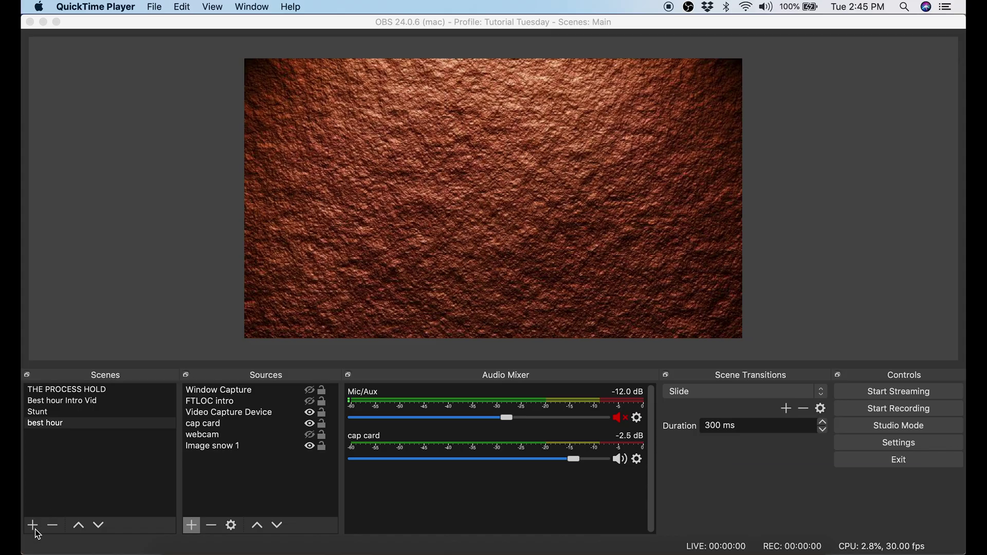
# Bring the OBS Studio window to the front over QuickTime Player
pyautogui.click(36, 532)
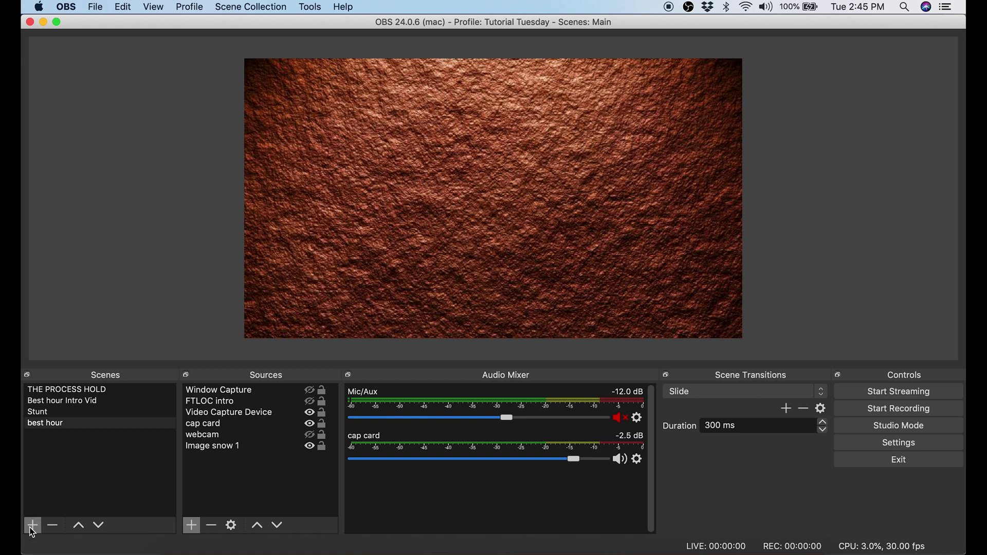
# Create a new scene named Tutorial
pyautogui.click(32, 530)
pyautogui.write('Tutorial')
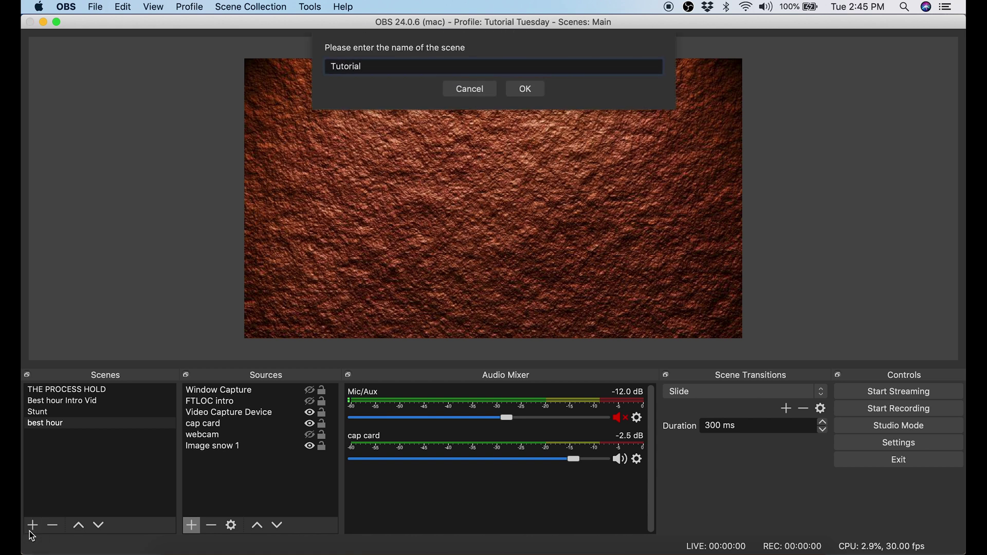
pyautogui.click(526, 91)
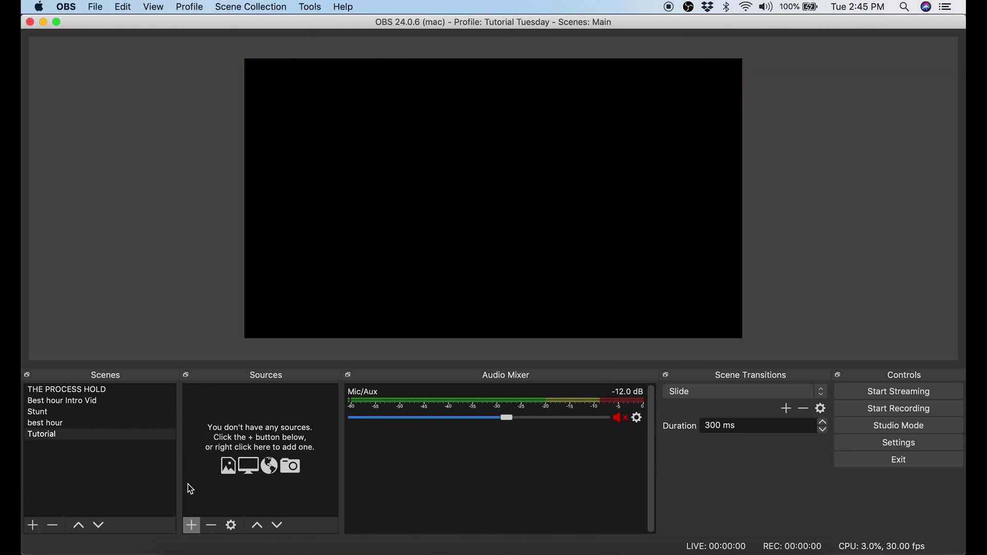
# Add a 'dslr' Video Capture Device source using Cam Link #2 at the High preset
pyautogui.click(192, 526)
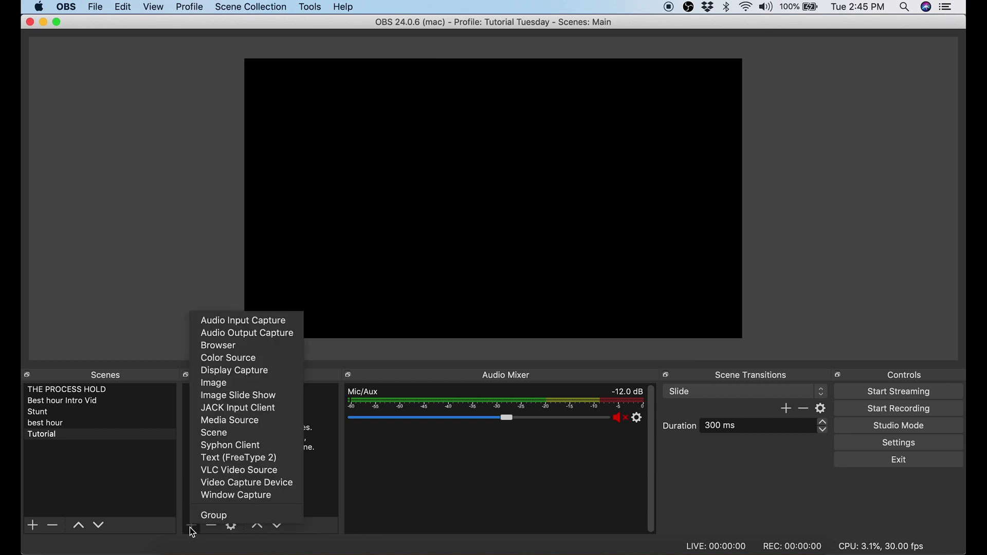
pyautogui.click(236, 484)
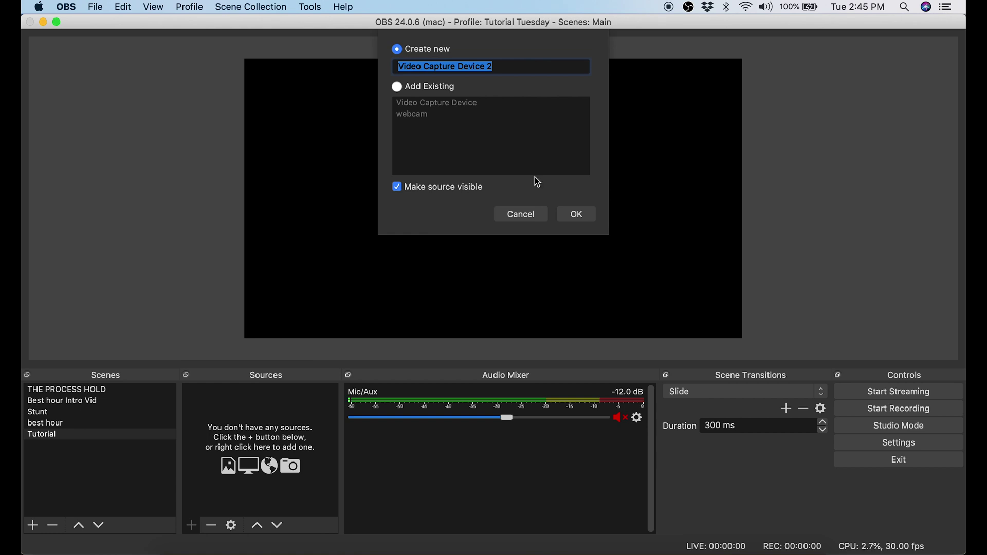
pyautogui.write('dslr')
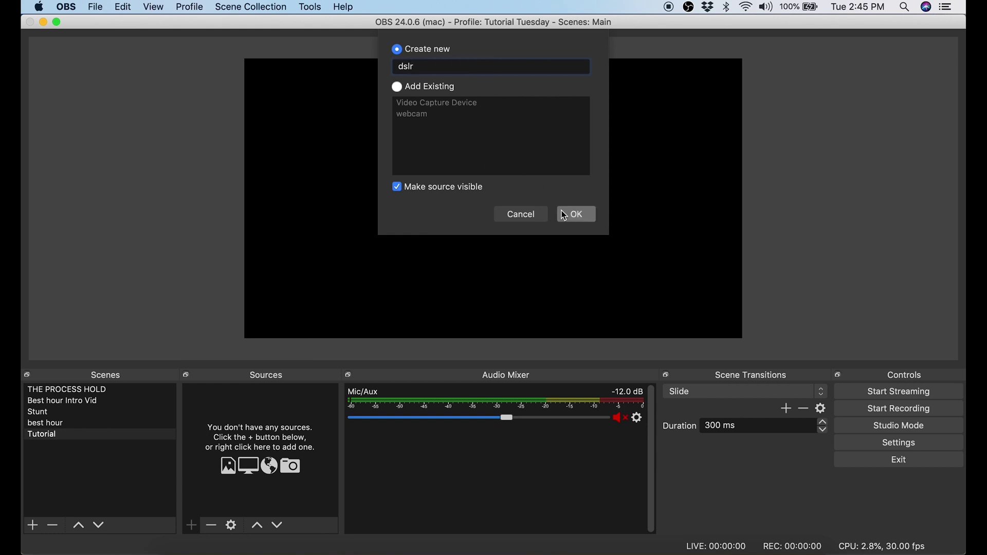
pyautogui.click(576, 214)
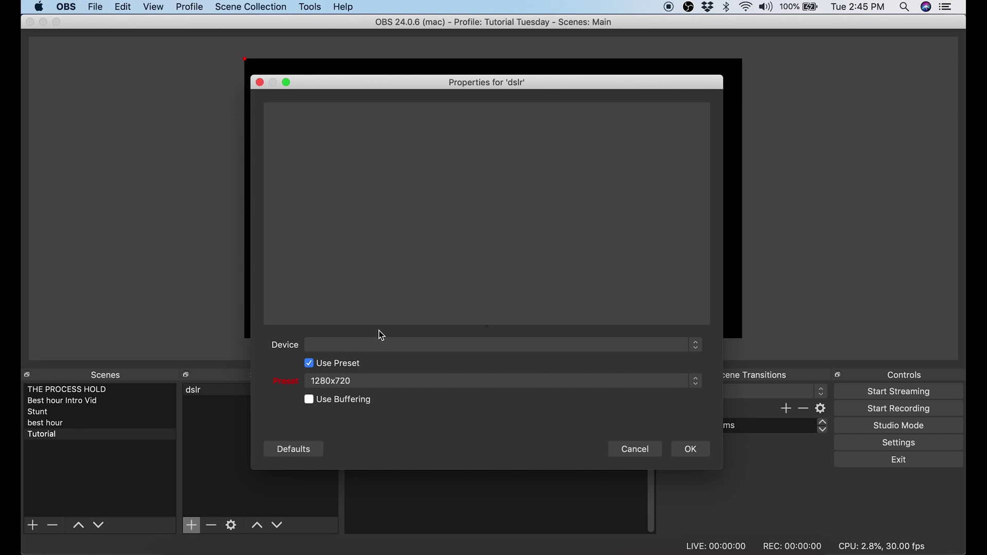
pyautogui.click(416, 345)
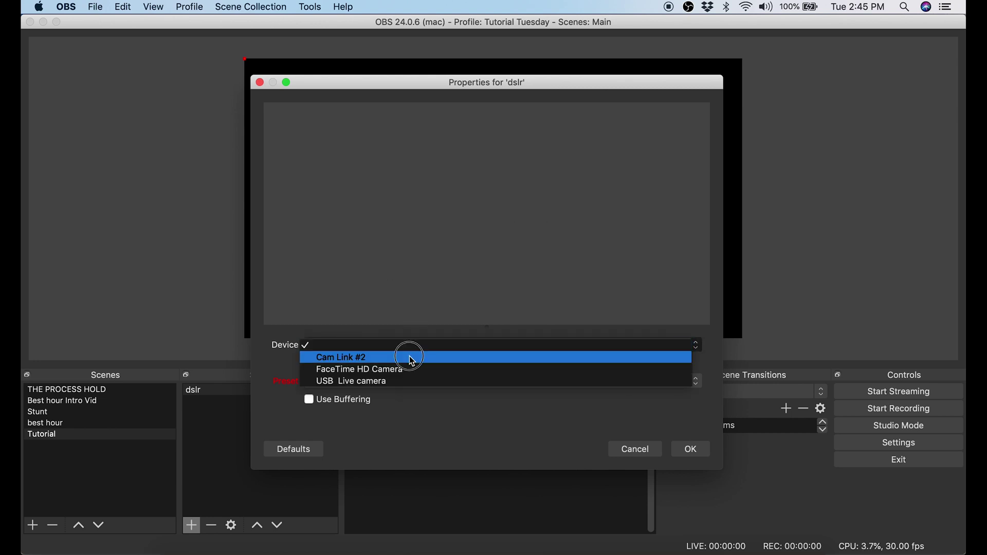
pyautogui.click(407, 357)
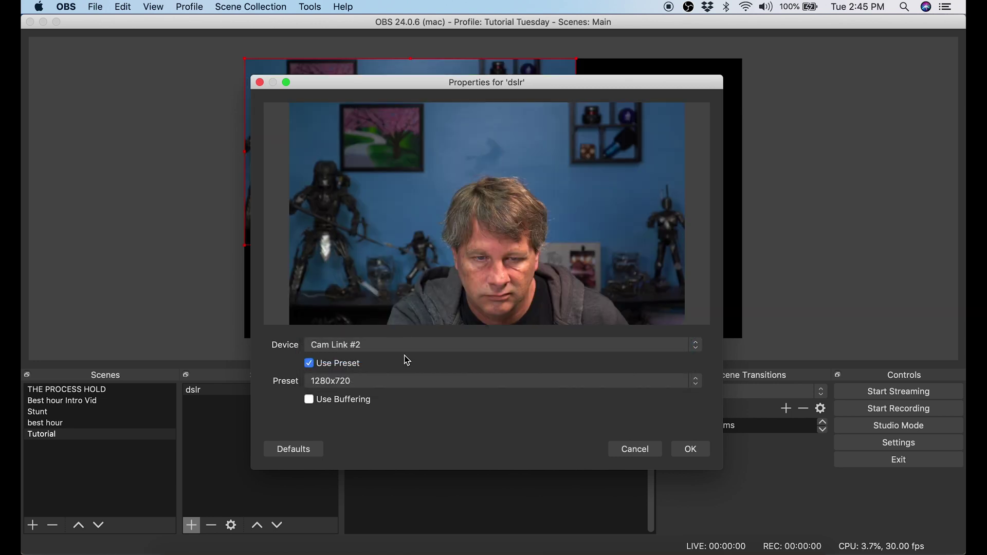
pyautogui.click(366, 383)
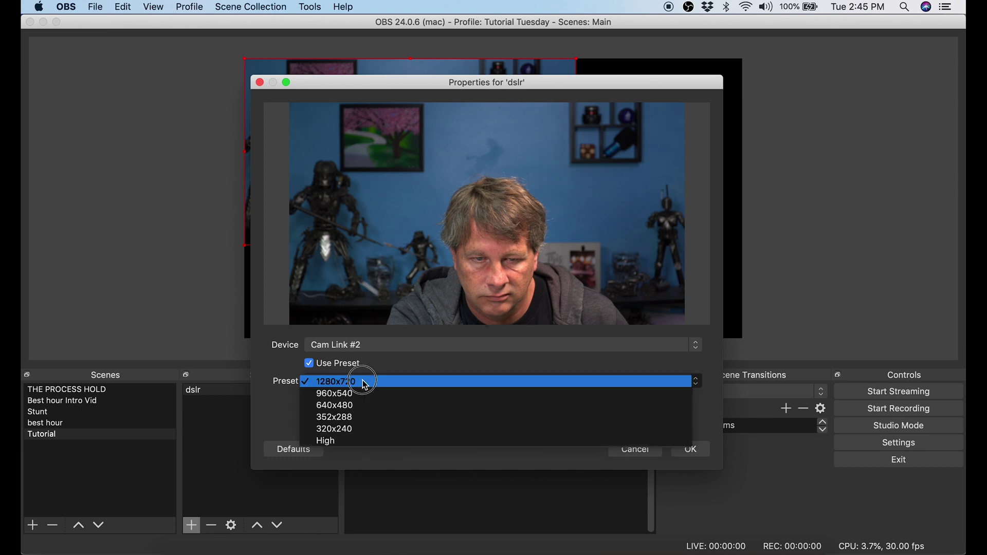
pyautogui.click(327, 442)
pyautogui.click(689, 449)
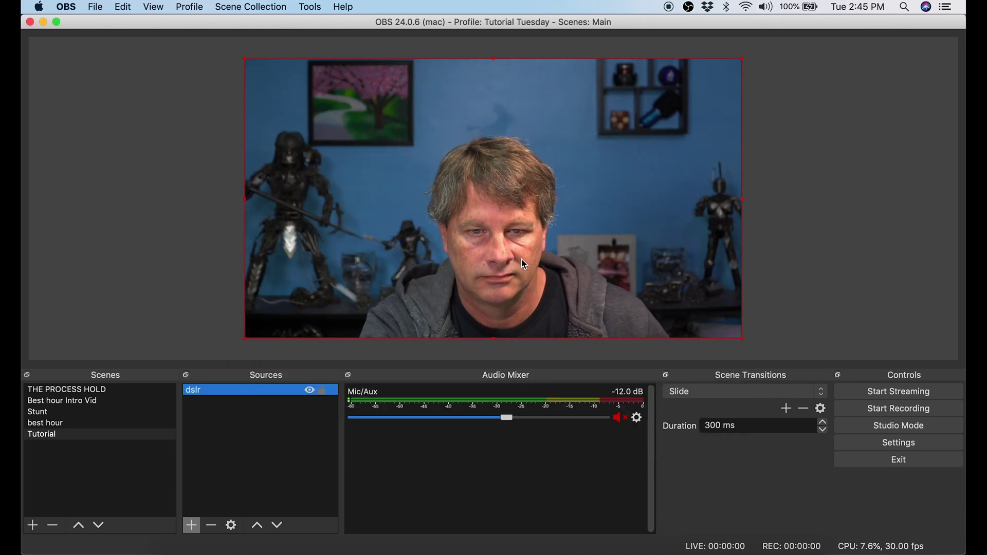
# Add an Audio Input Capture source named 'dslr cap' that uses the Cam Link device
pyautogui.click(196, 531)
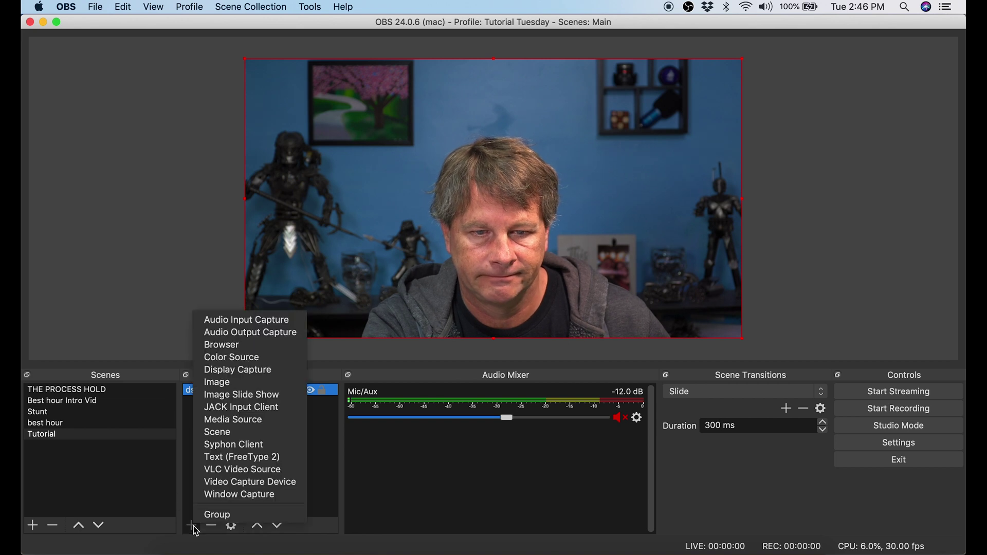
pyautogui.click(246, 324)
pyautogui.write('ds')
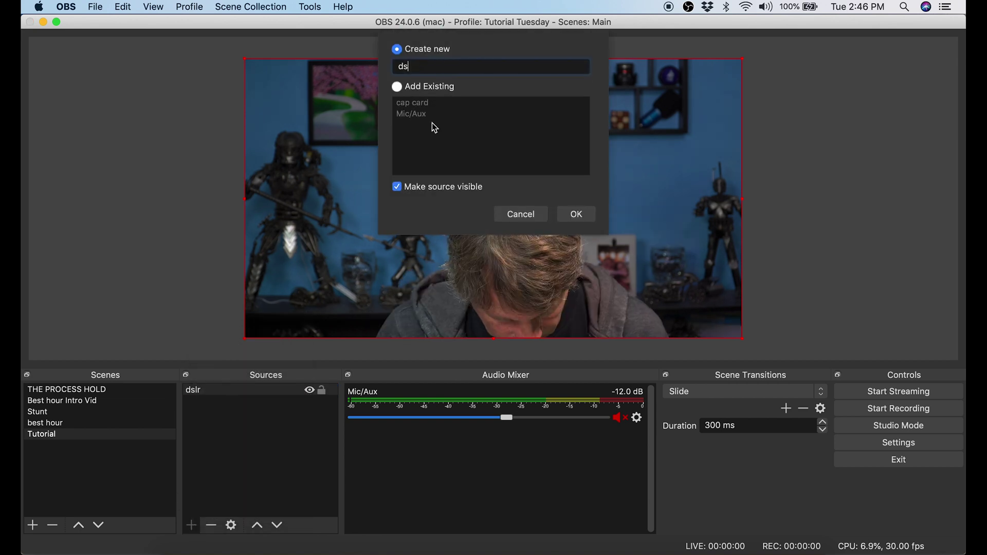
pyautogui.write('lr cap')
pyautogui.click(566, 215)
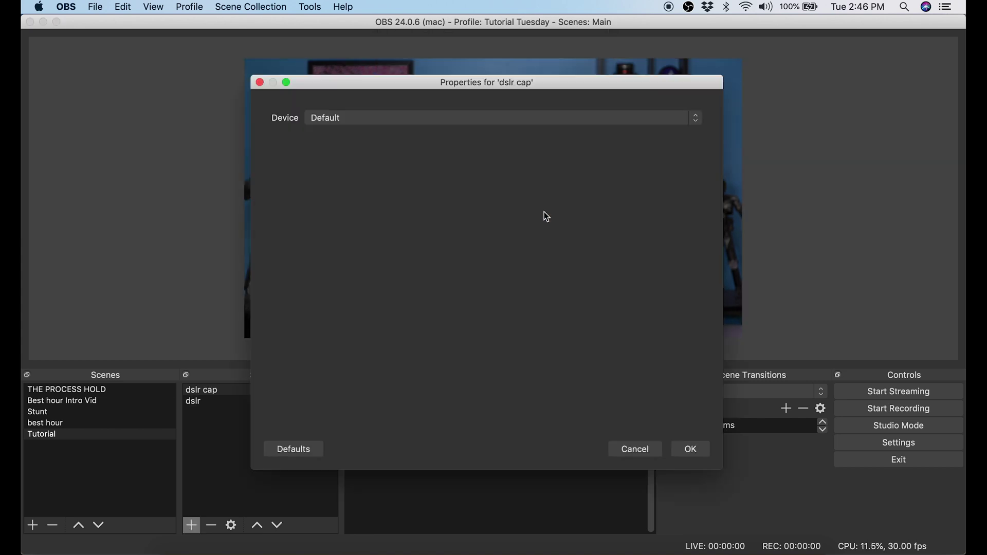
pyautogui.click(508, 119)
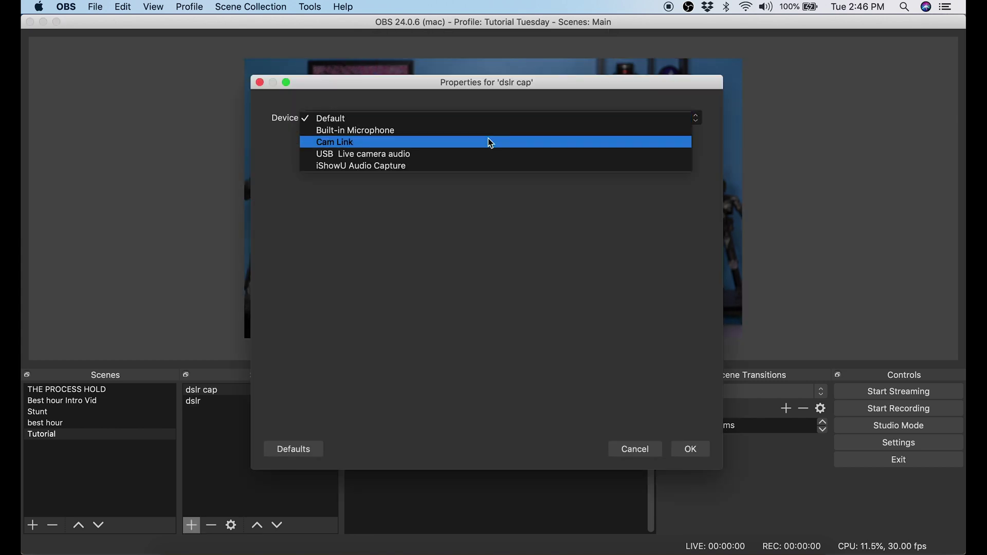
pyautogui.click(490, 144)
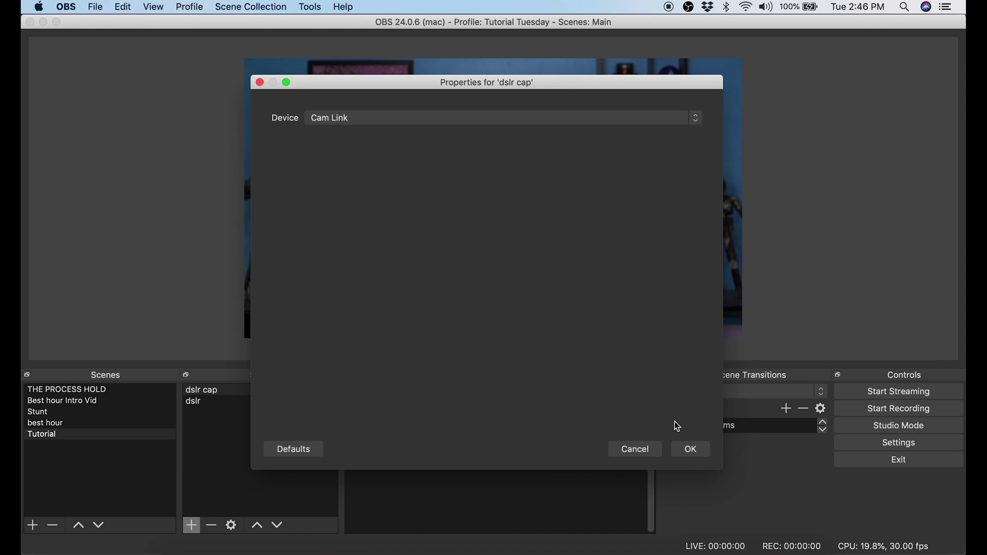
pyautogui.click(690, 449)
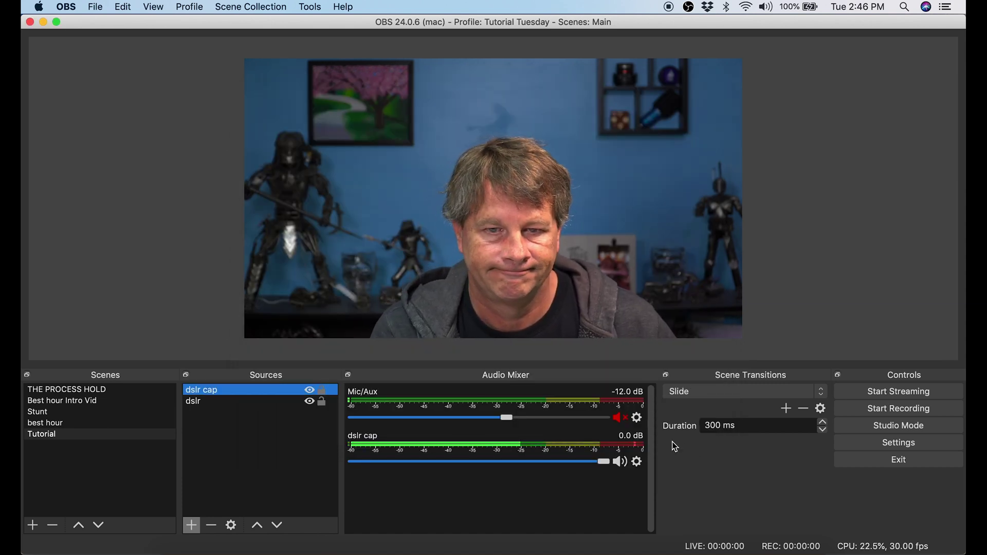
# Move dslr cap below dslr and create a new 'web dis' Video Capture Device source
pyautogui.click(278, 525)
pyautogui.click(192, 525)
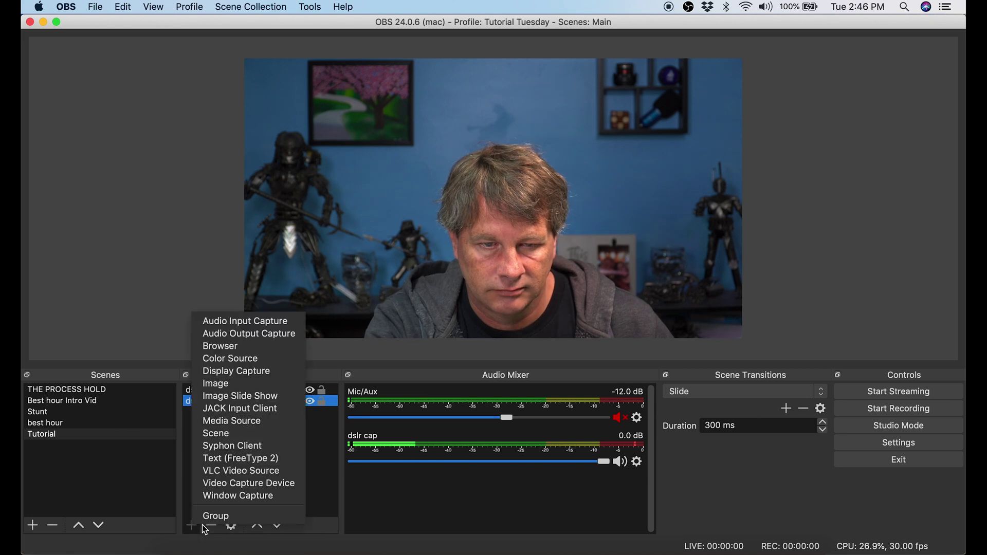
pyautogui.click(249, 486)
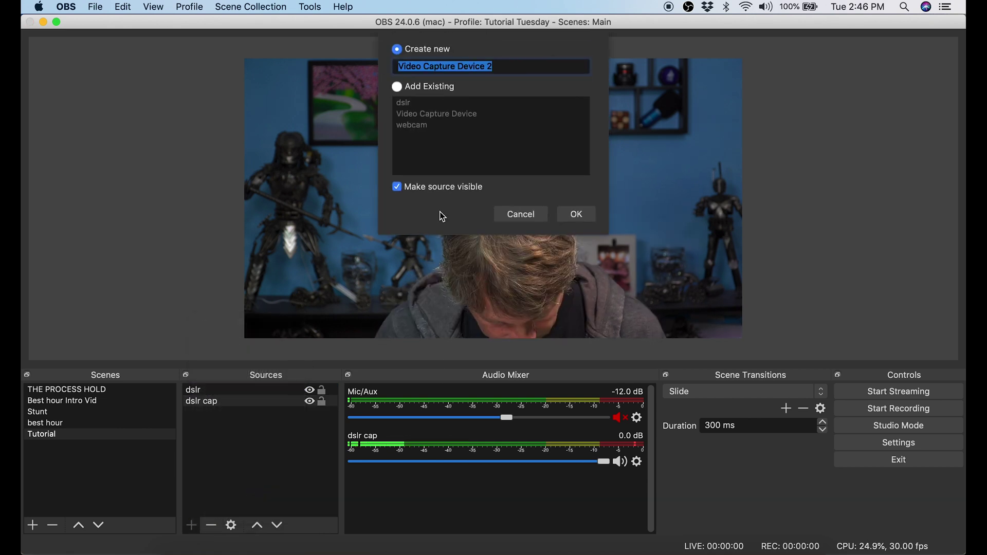
pyautogui.write('web cam')
pyautogui.click(576, 214)
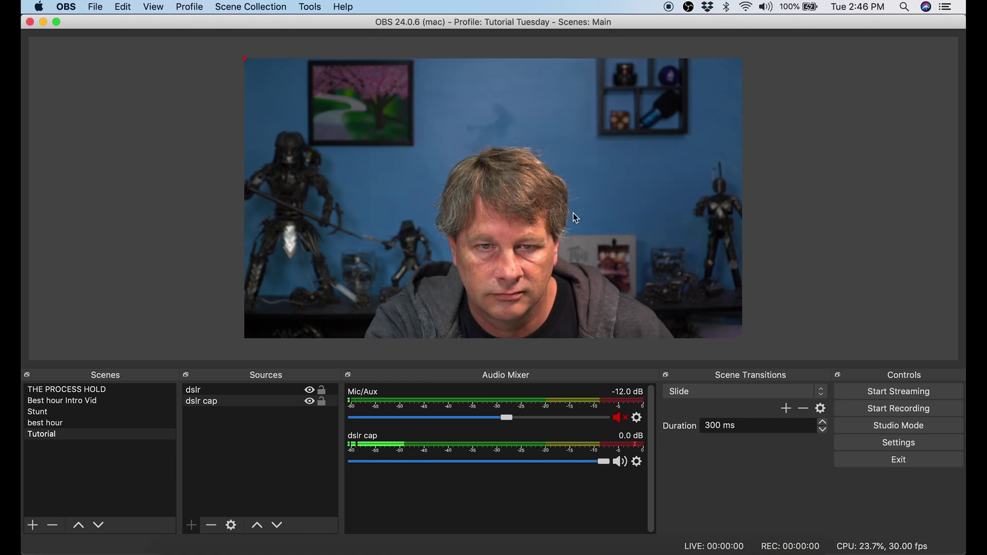
# Set the web dis source to the USB Live camera at the High preset
pyautogui.click(469, 344)
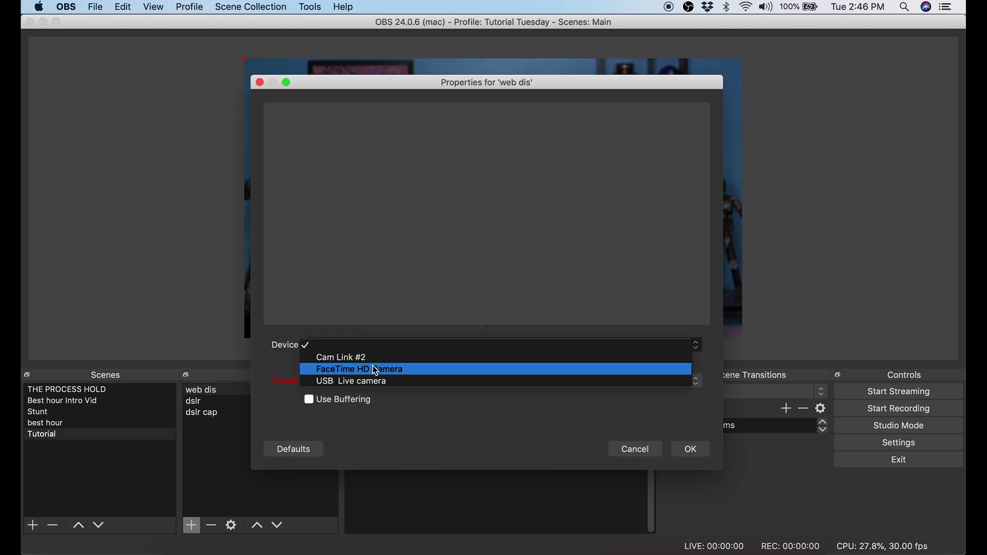
pyautogui.click(363, 382)
pyautogui.click(388, 381)
pyautogui.click(358, 441)
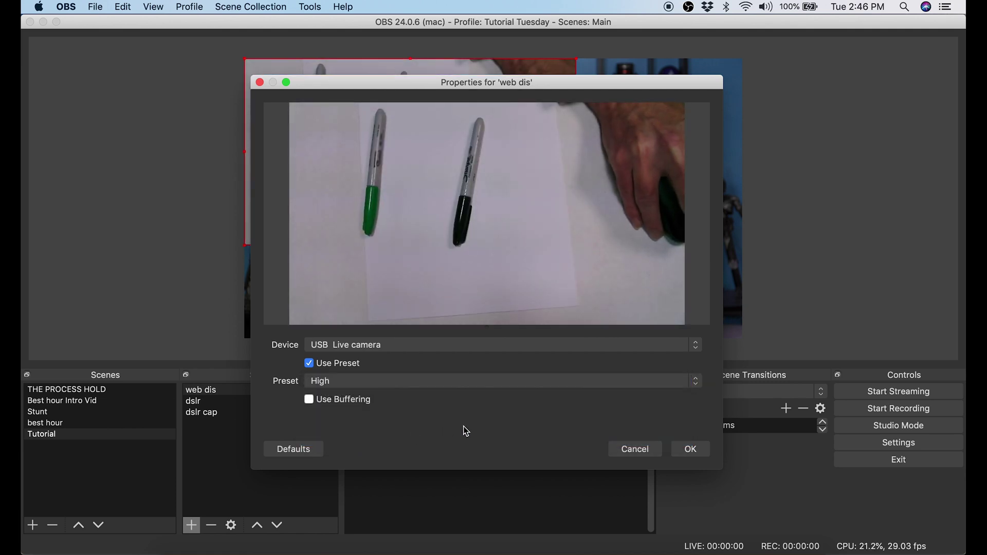
pyautogui.click(690, 451)
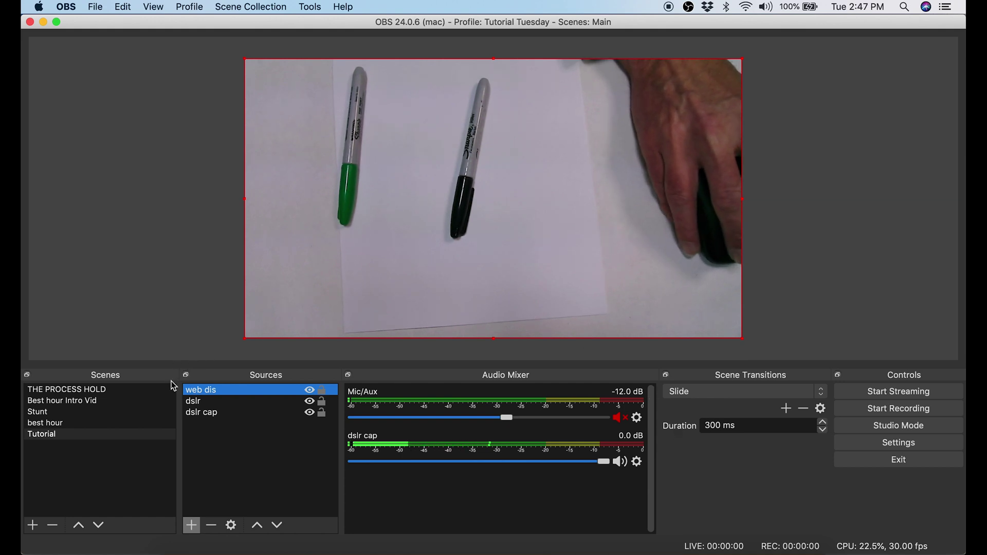
# Move dslr above web dis and shrink it into a small bottom-right inset
pyautogui.click(210, 407)
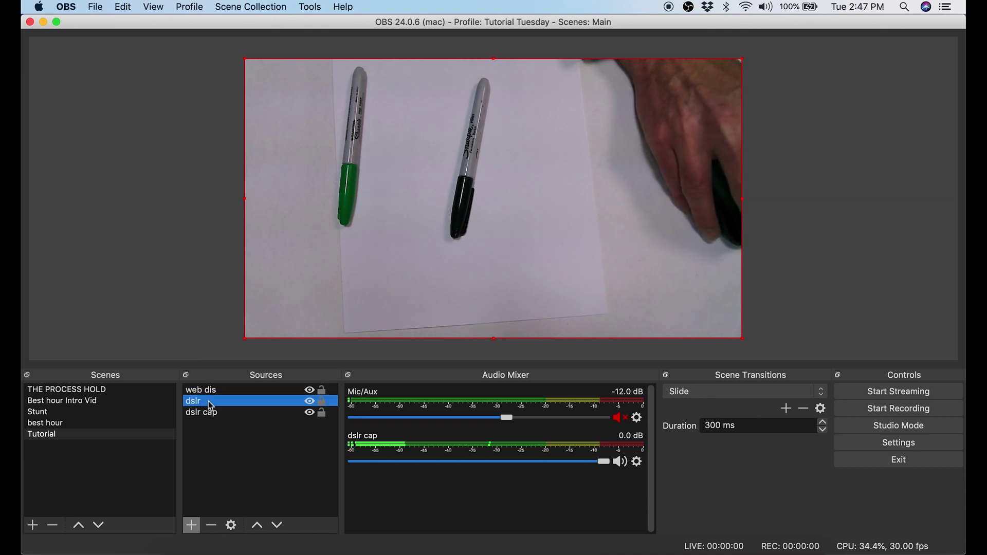
pyautogui.click(257, 525)
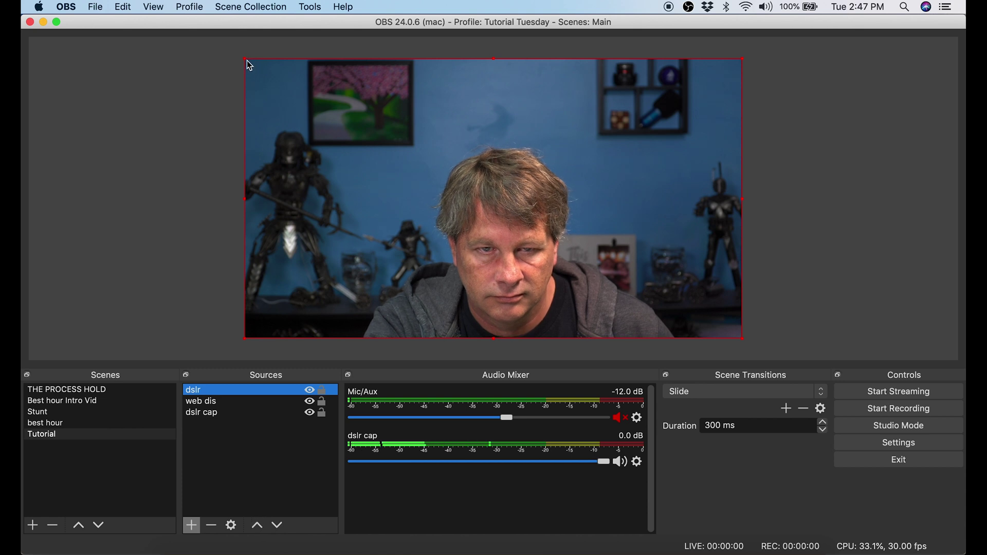
pyautogui.moveTo(246, 60); pyautogui.dragTo(556, 276)
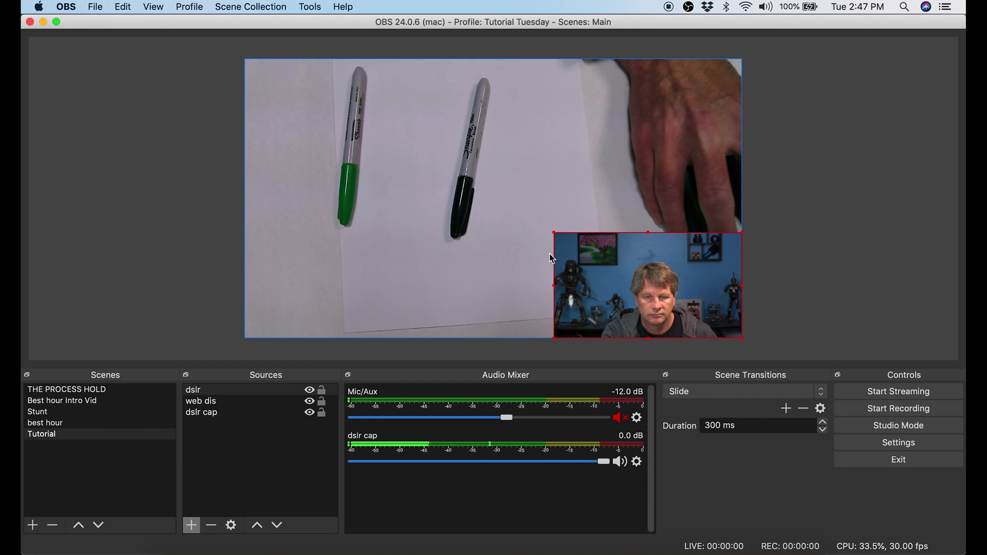
pyautogui.moveTo(558, 239); pyautogui.dragTo(585, 269)
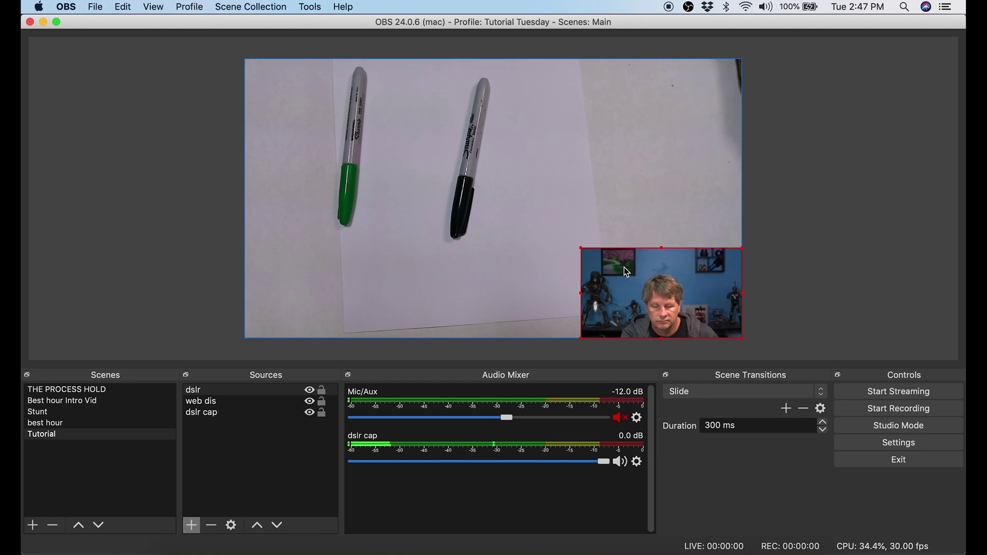
# Create a new scene named 'tutorial 2'
pyautogui.click(683, 280)
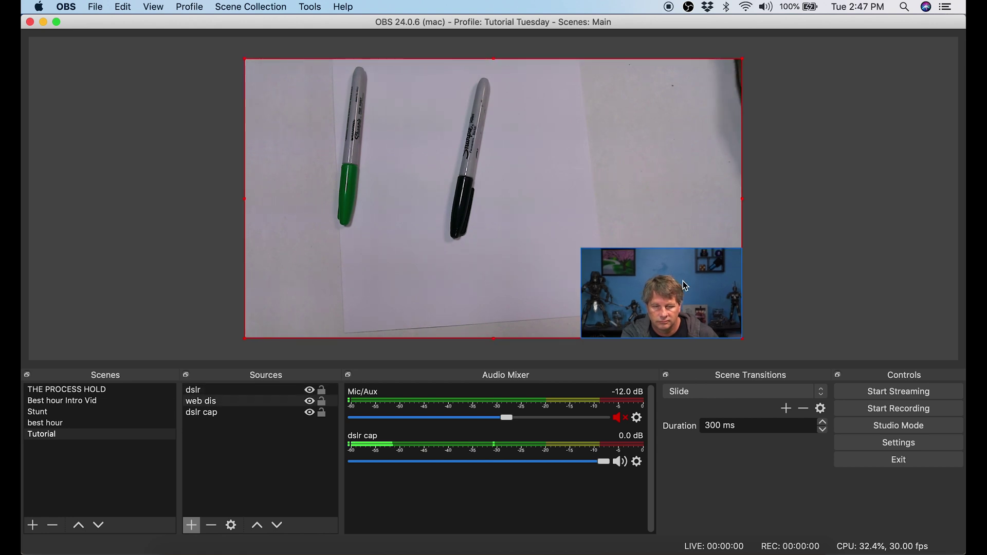
pyautogui.click(31, 530)
pyautogui.write('tutorial 2')
pyautogui.press('Return')
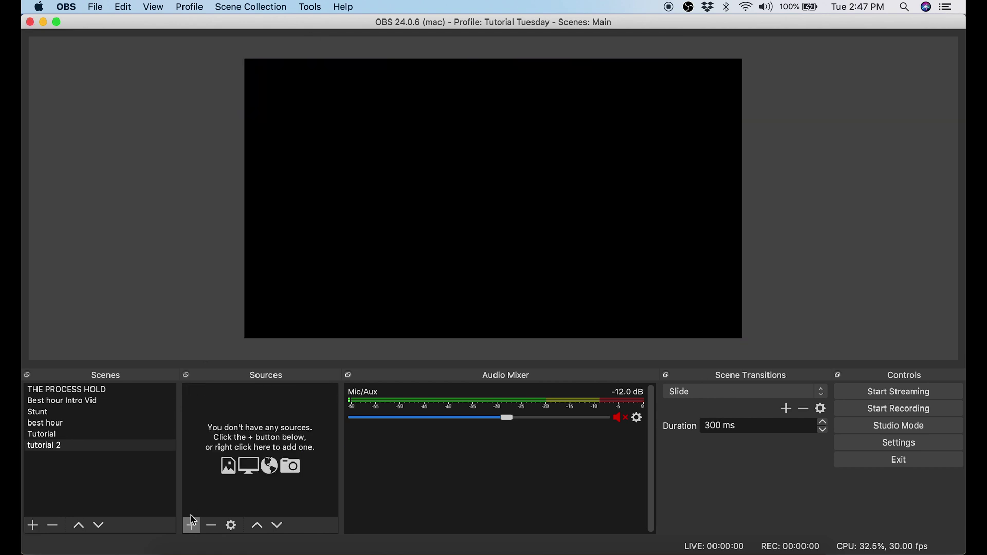
# Add the existing dslr source to tutorial 2 and shrink it into the bottom-left corner
pyautogui.click(191, 526)
pyautogui.click(247, 484)
pyautogui.click(396, 86)
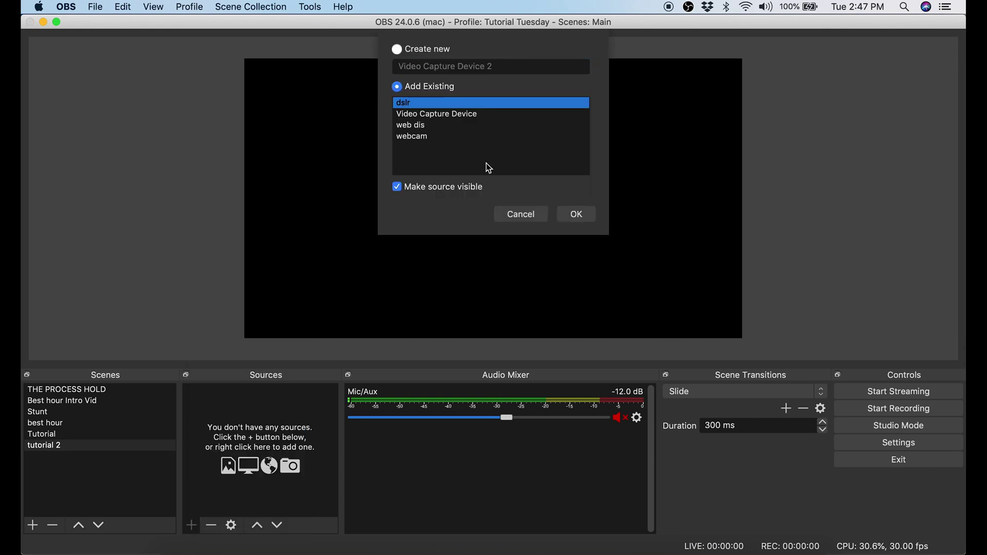
pyautogui.click(581, 218)
pyautogui.moveTo(742, 59); pyautogui.dragTo(376, 265)
# Add the existing dslr cap and web dis sources, then move dslr to the top
pyautogui.click(192, 525)
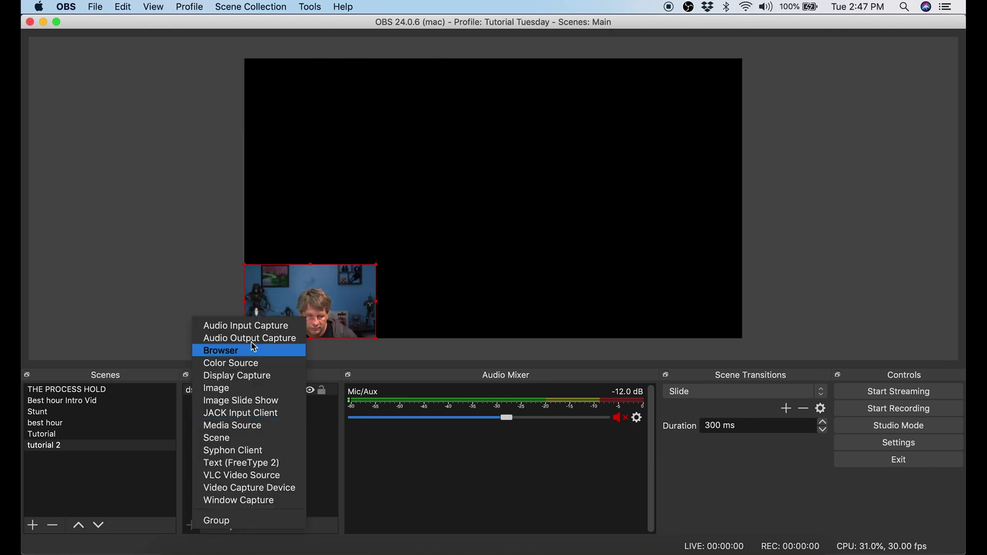
pyautogui.click(232, 324)
pyautogui.click(396, 86)
pyautogui.click(412, 114)
pyautogui.click(577, 214)
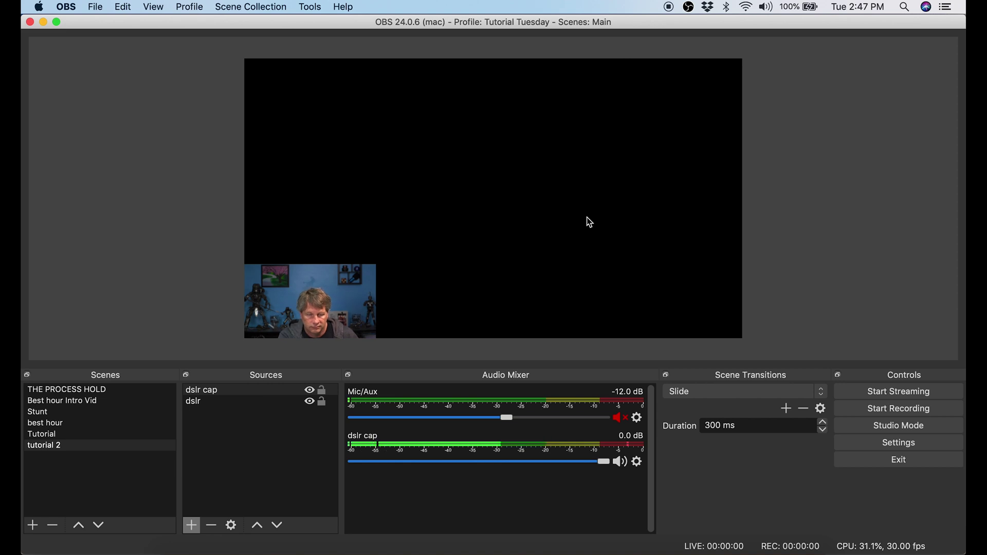
pyautogui.click(191, 525)
pyautogui.click(242, 483)
pyautogui.click(398, 87)
pyautogui.click(411, 124)
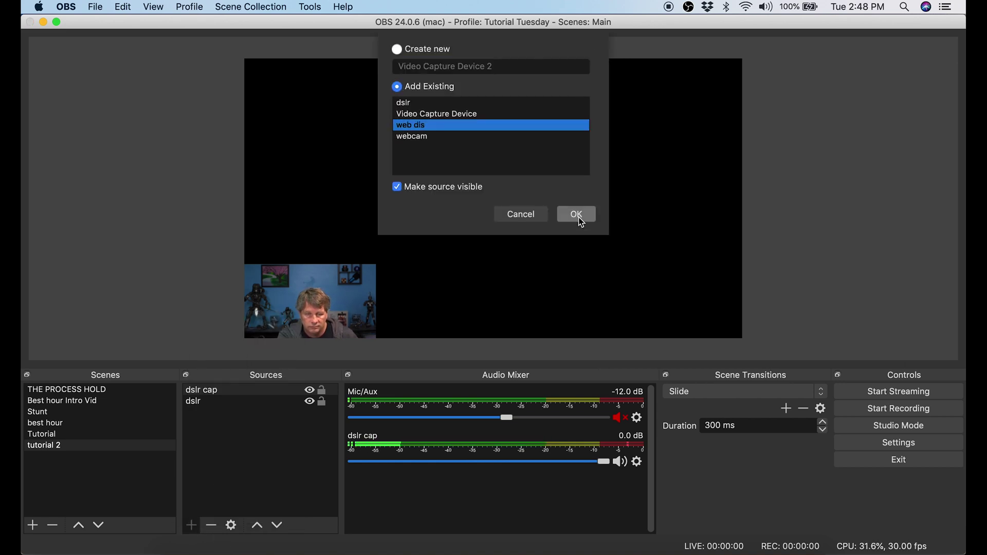
pyautogui.click(577, 214)
pyautogui.click(223, 414)
pyautogui.click(257, 525)
pyautogui.click(257, 525)
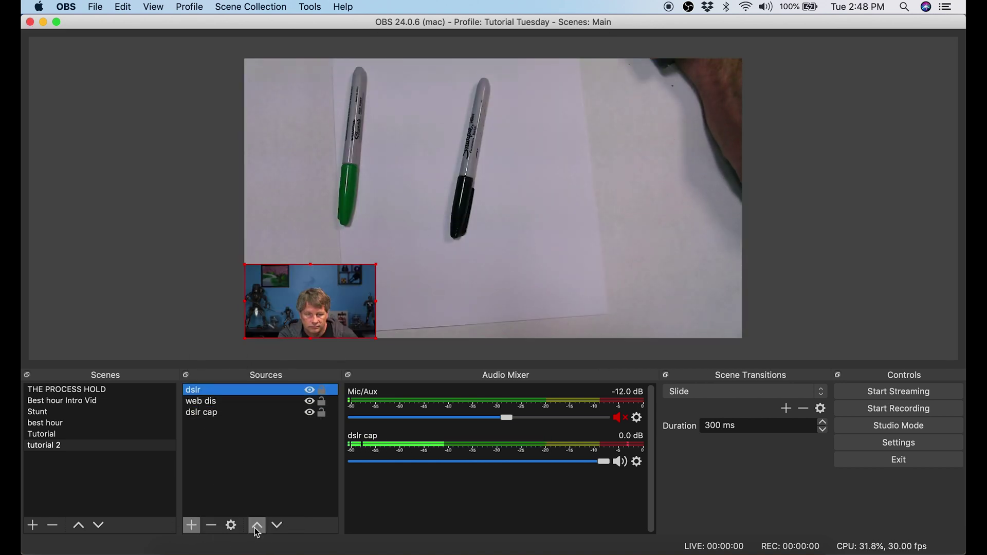
# Enlarge the DSLR inset in tutorial 2, comparing against the Tutorial scene
pyautogui.click(56, 435)
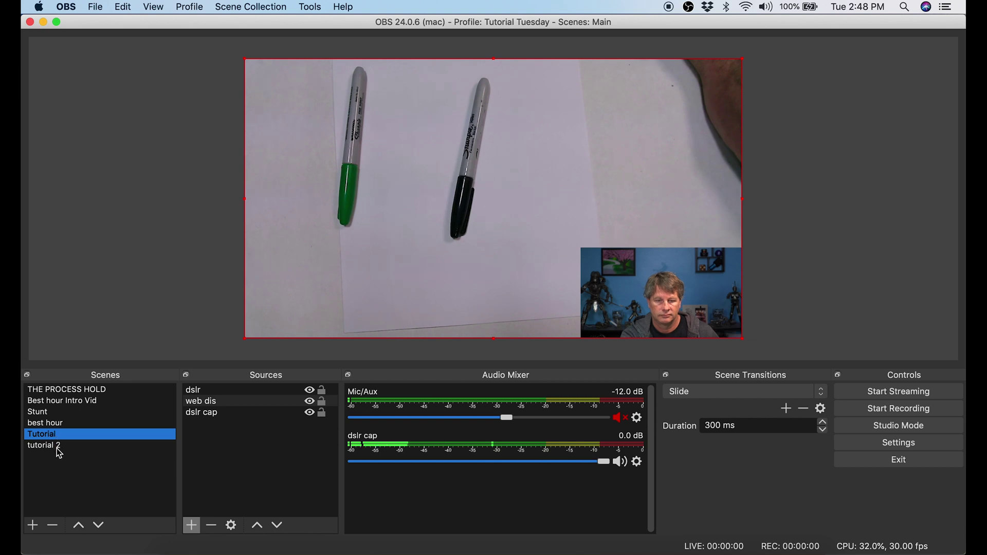
pyautogui.click(60, 448)
pyautogui.click(56, 434)
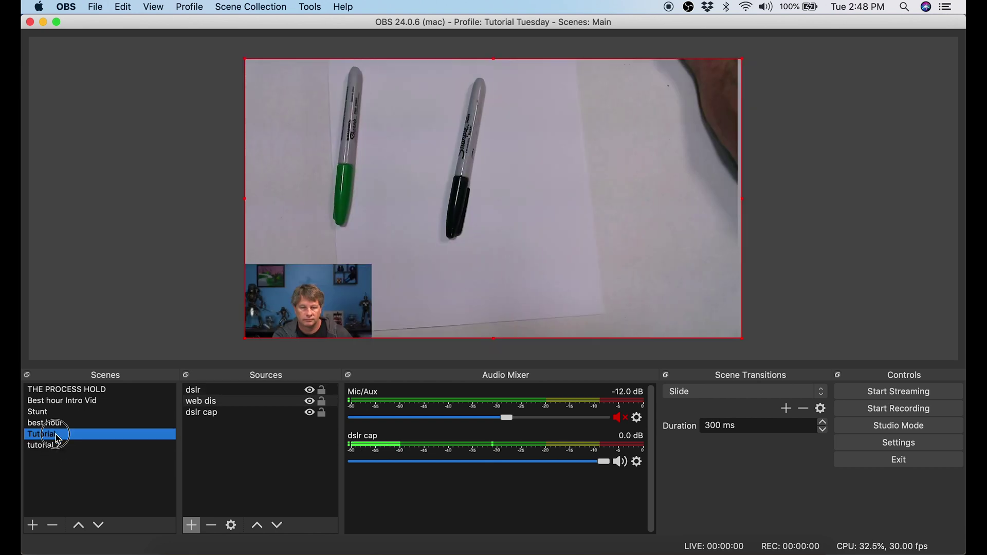
pyautogui.click(58, 448)
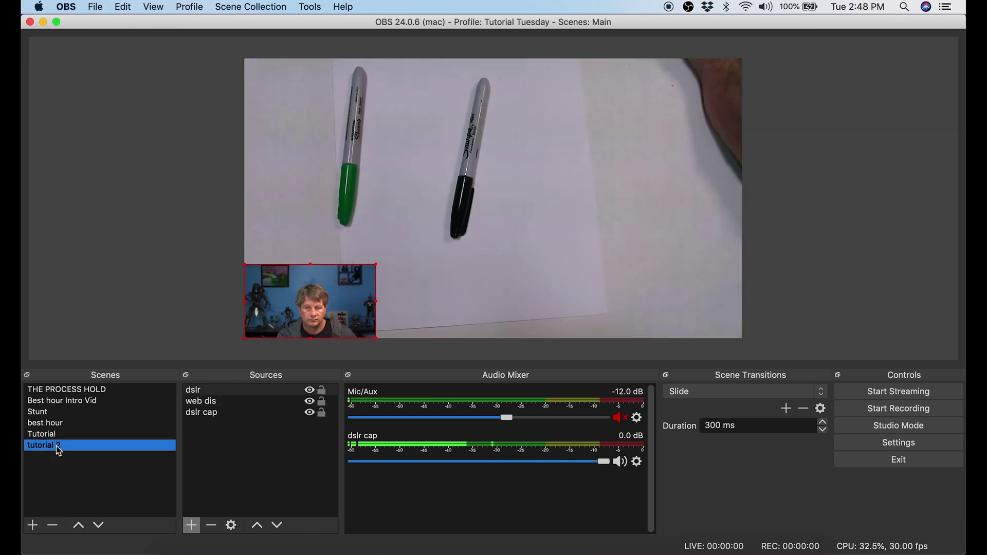
pyautogui.moveTo(377, 268); pyautogui.dragTo(391, 256)
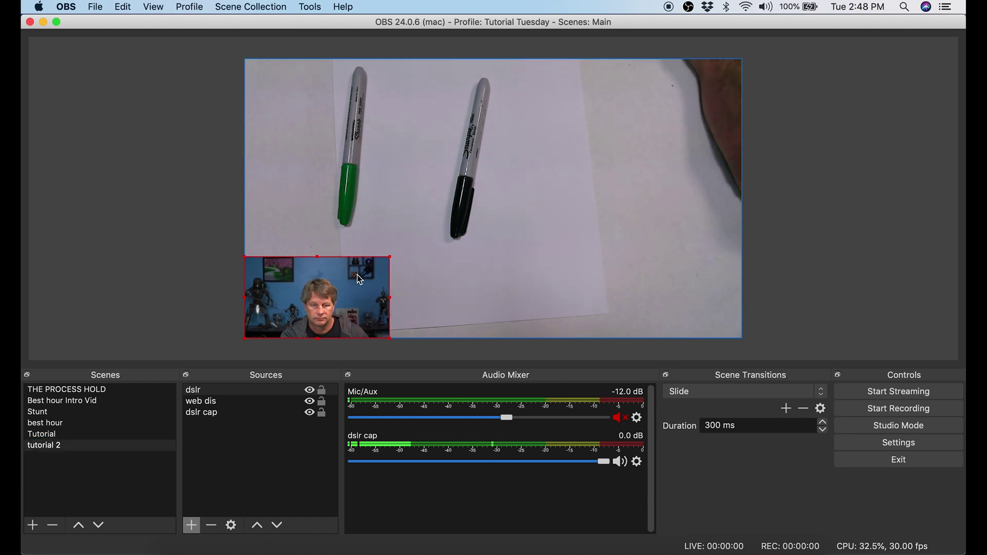
pyautogui.click(51, 435)
pyautogui.click(57, 447)
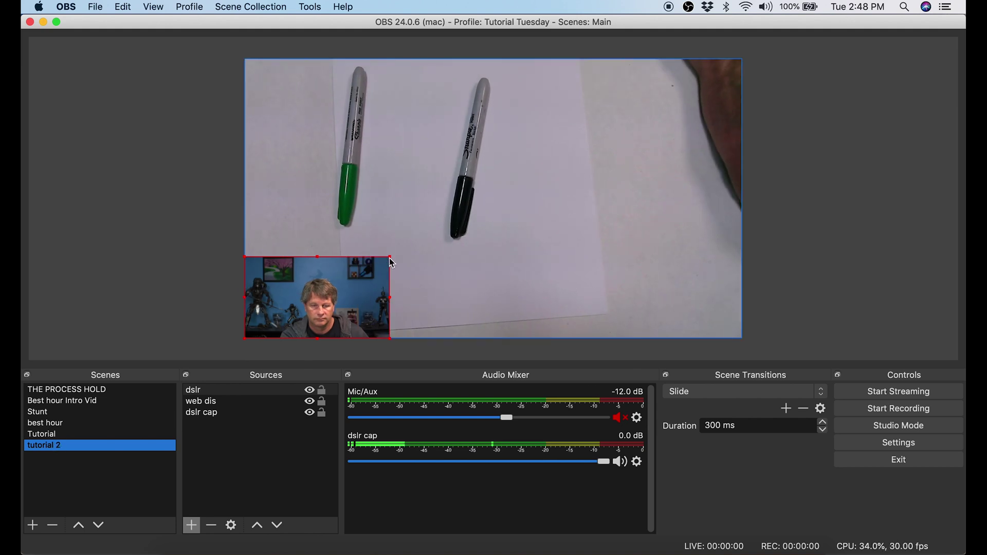
pyautogui.moveTo(391, 257); pyautogui.dragTo(400, 251)
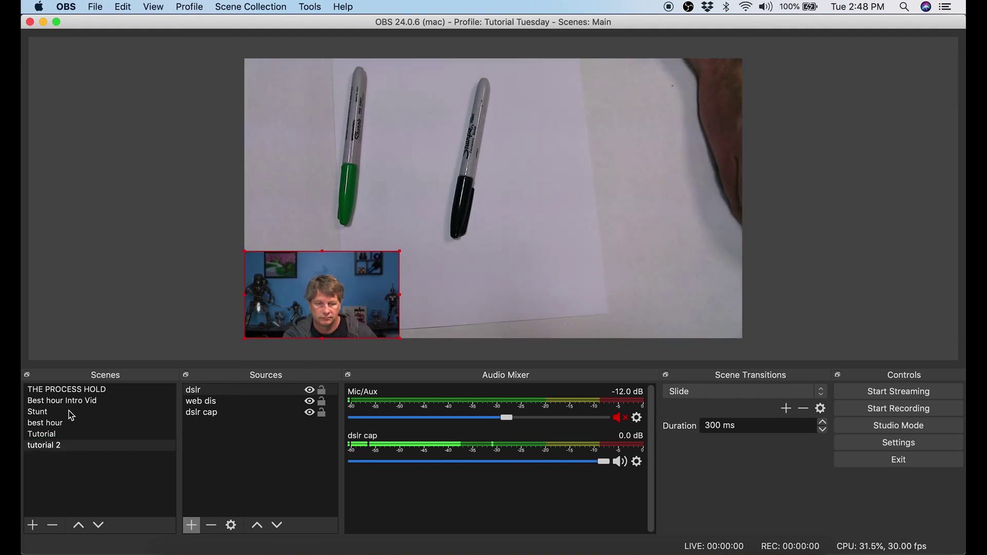
# Enlarge the tutorial 2 DSLR inset once more after rechecking the Tutorial scene
pyautogui.click(63, 435)
pyautogui.click(61, 446)
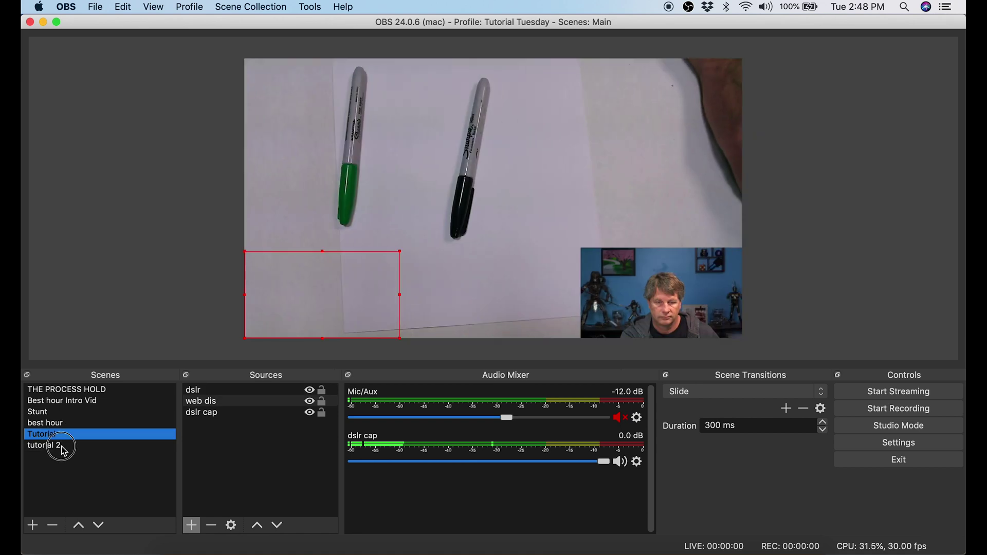
pyautogui.press('Up')
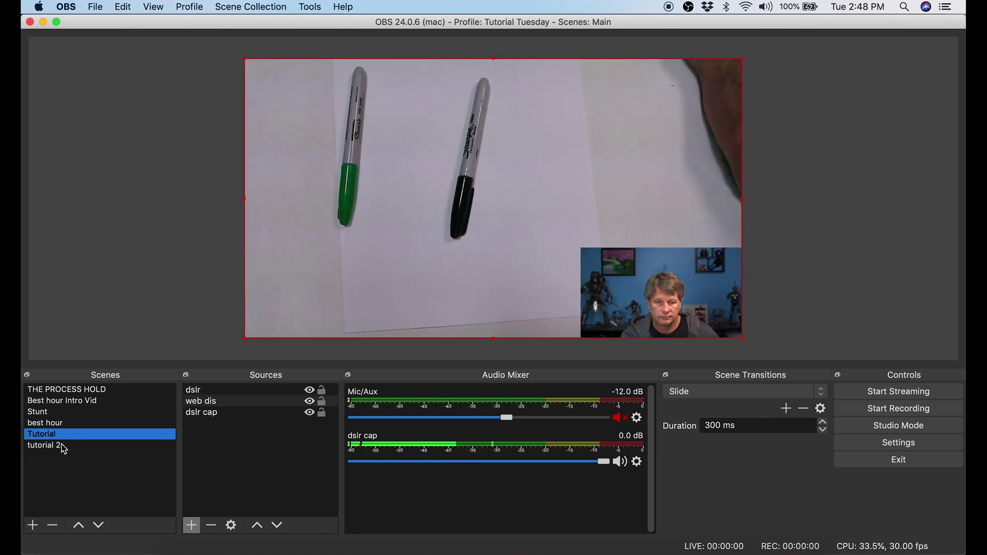
pyautogui.click(64, 448)
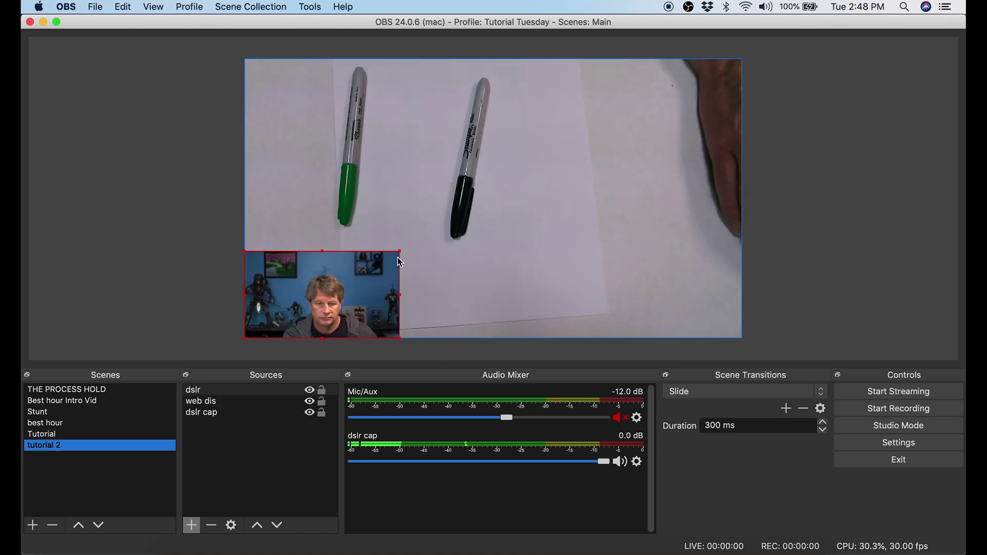
pyautogui.moveTo(400, 255); pyautogui.dragTo(415, 243)
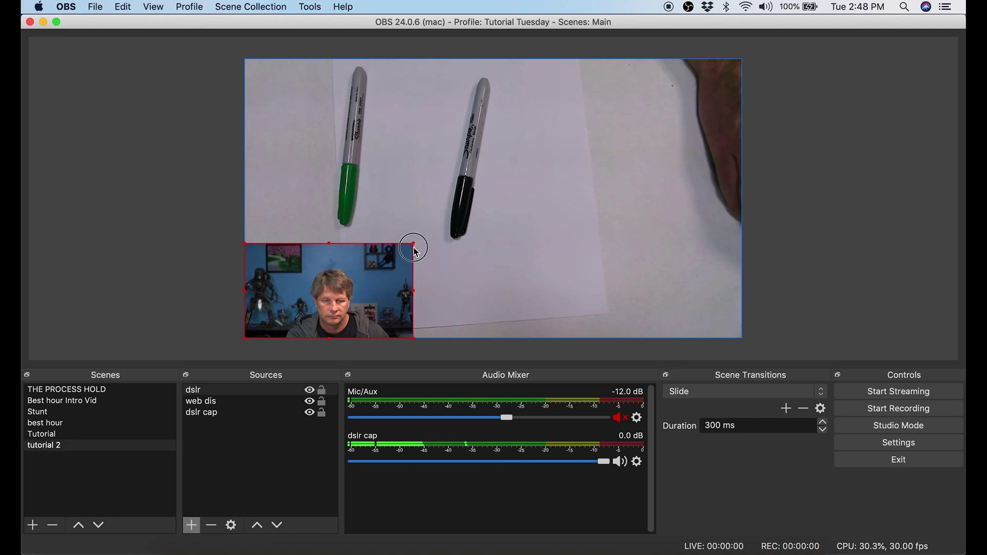
pyautogui.click(65, 436)
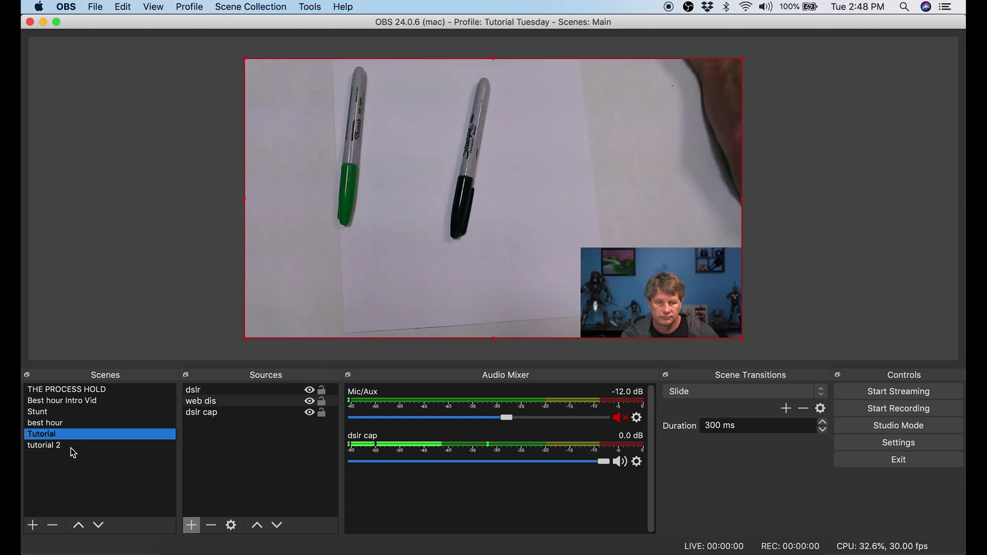
pyautogui.click(70, 449)
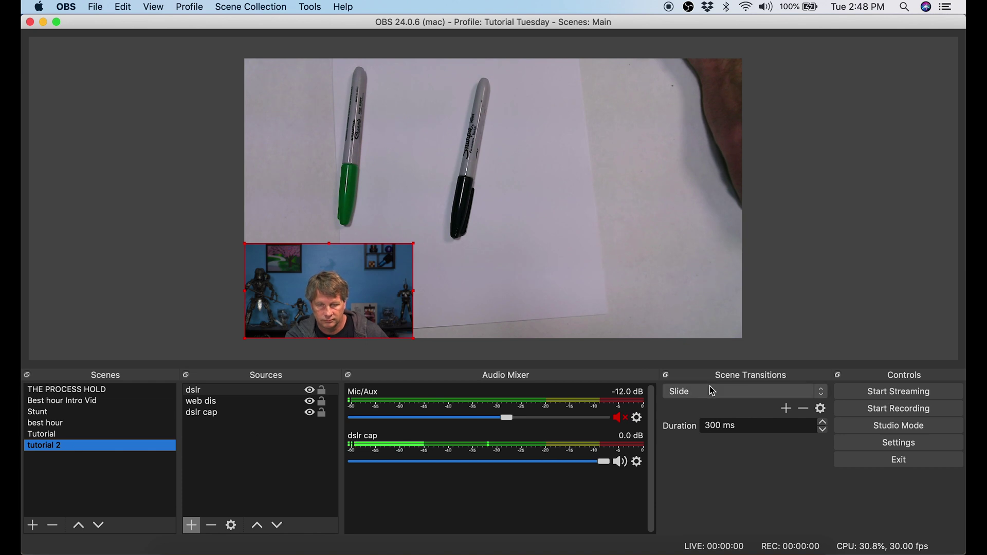
# Set the scene transition to Stinger and return to the Tutorial scene
pyautogui.click(744, 396)
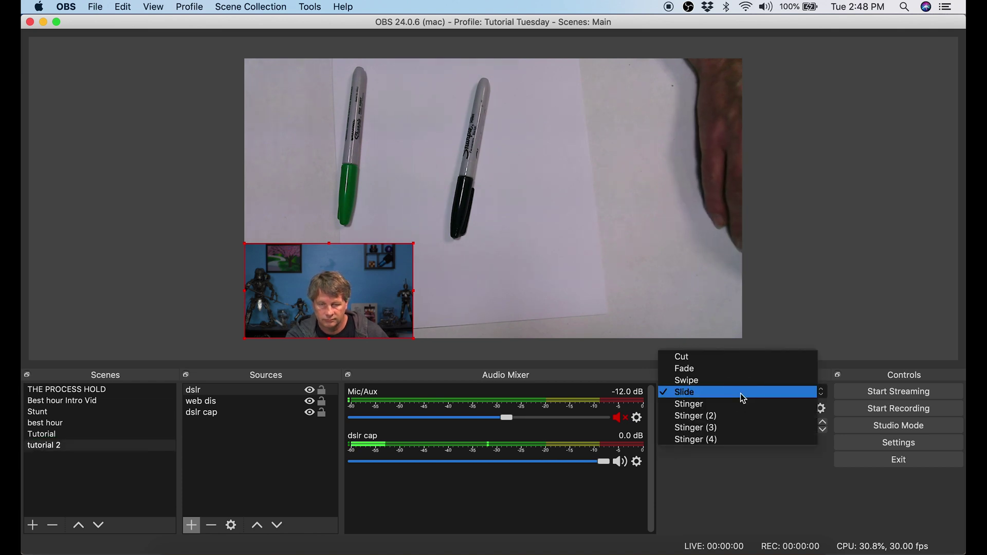
pyautogui.click(726, 406)
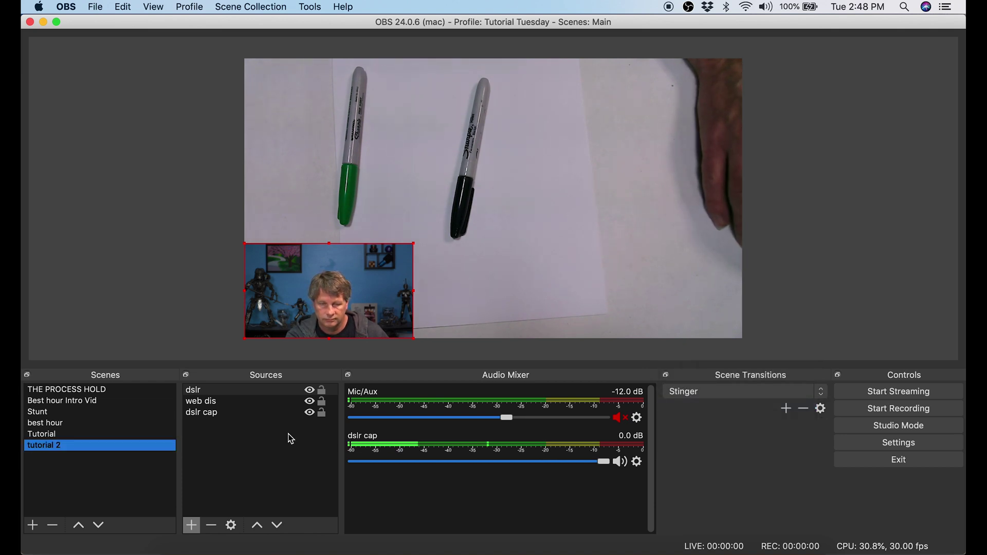
pyautogui.click(45, 434)
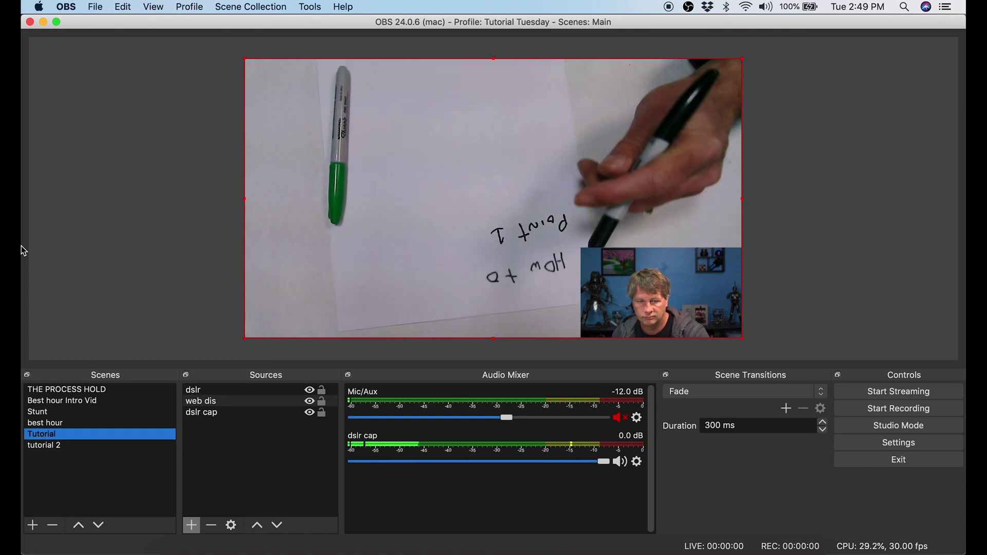
# Flip the web dis overhead feed horizontally via Transform
pyautogui.click(201, 413)
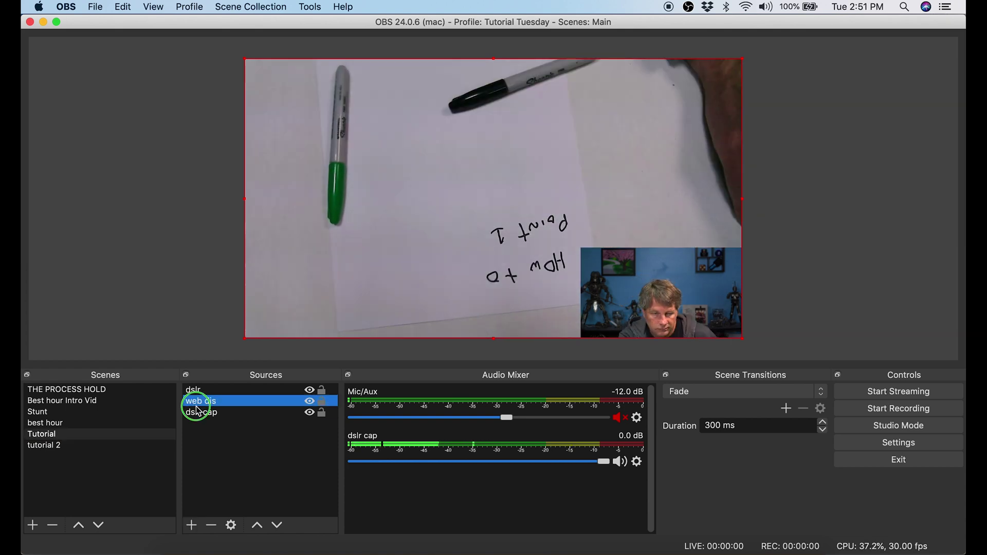
pyautogui.rightClick(195, 405)
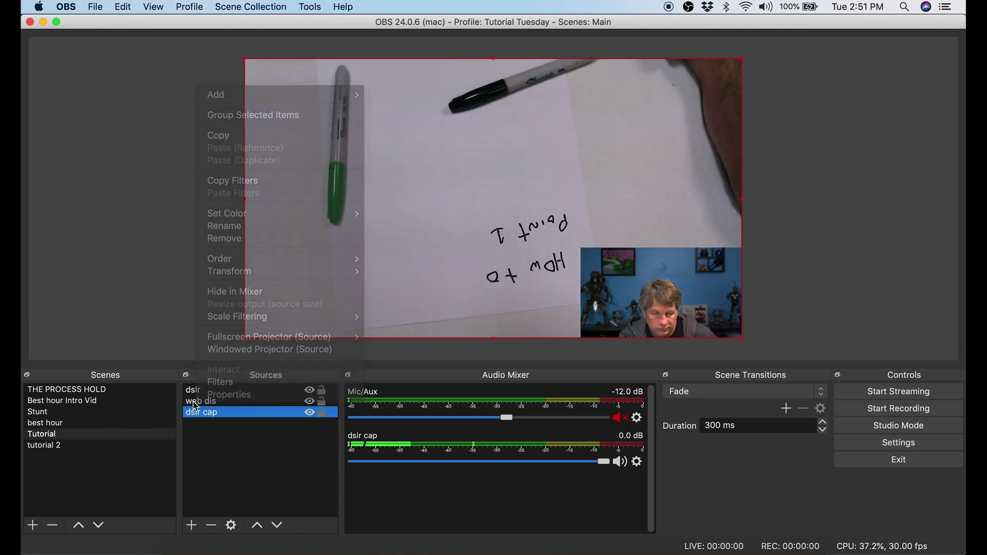
pyautogui.rightClick(196, 405)
pyautogui.moveTo(253, 263)
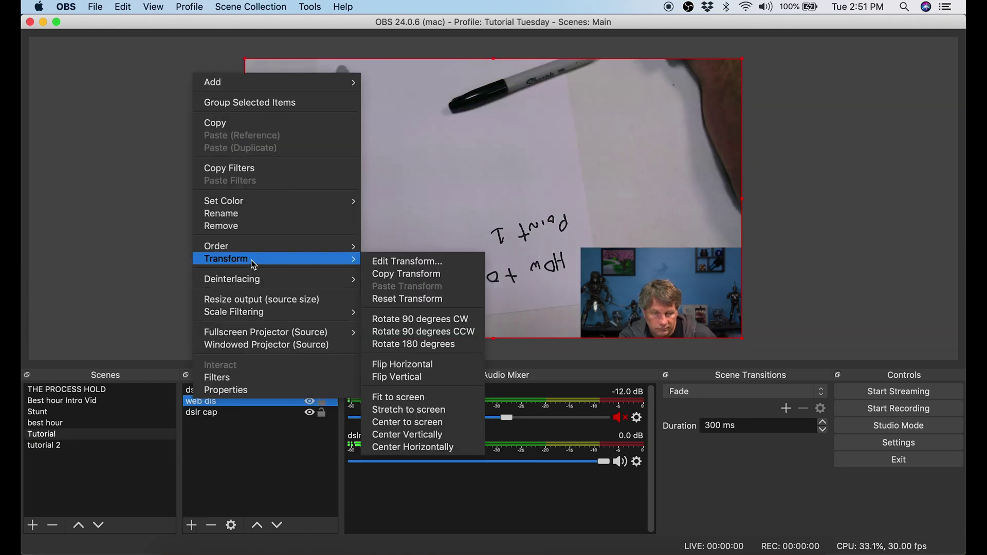
pyautogui.click(405, 365)
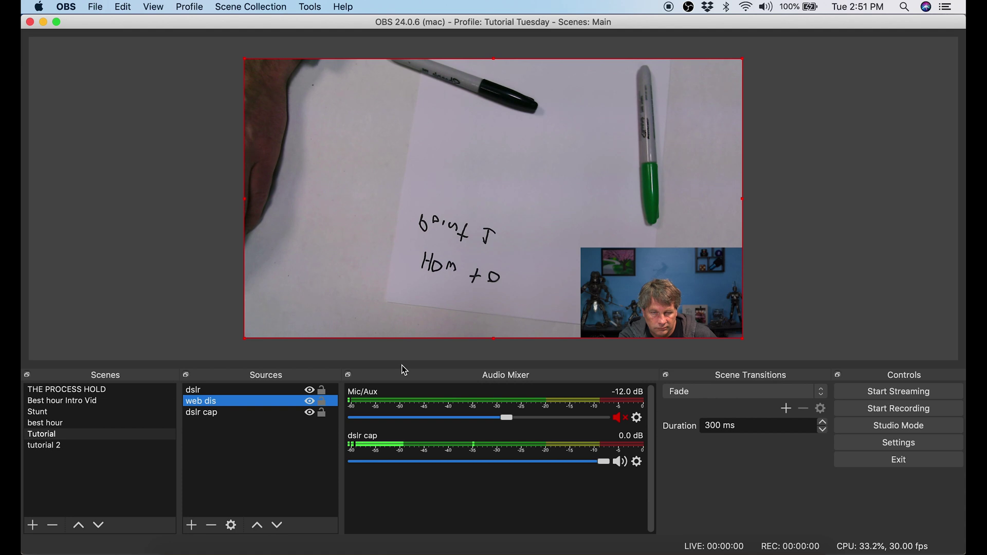
# Flip the web dis overhead feed vertically so the notes read upright
pyautogui.rightClick(283, 406)
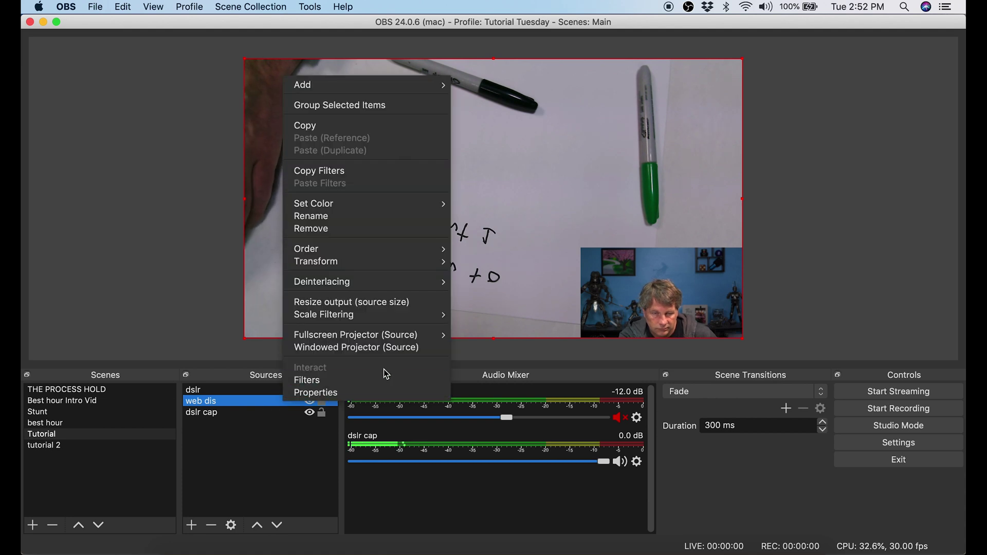
pyautogui.moveTo(347, 265)
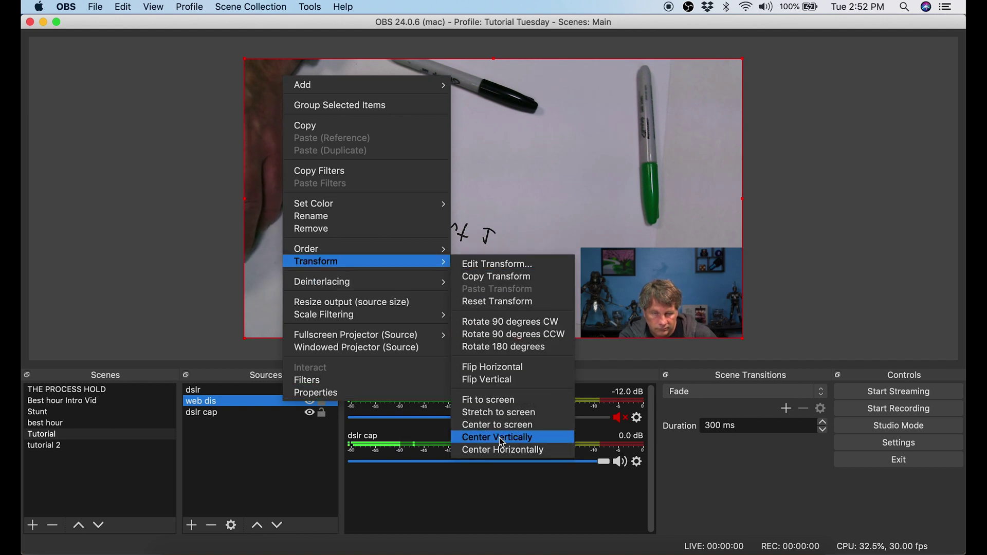
pyautogui.click(488, 384)
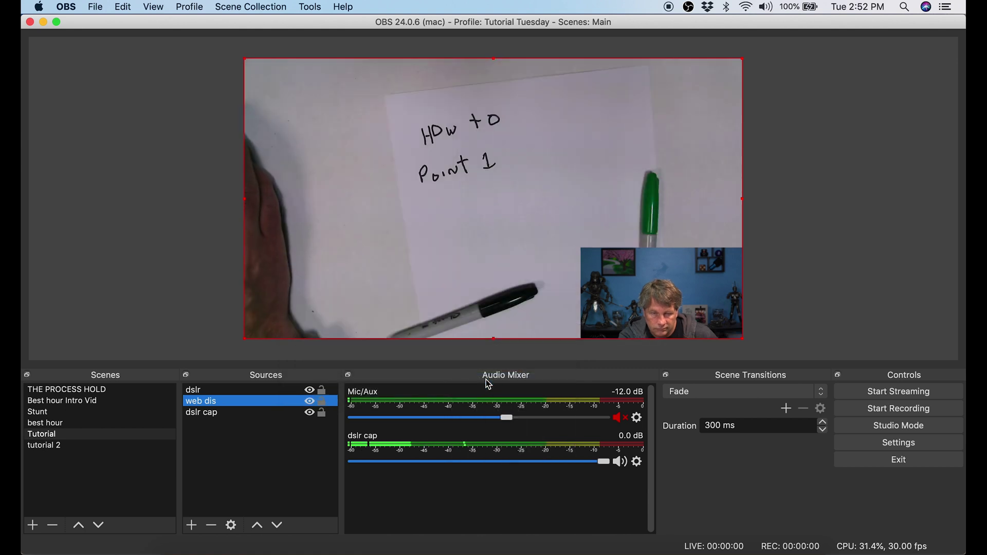